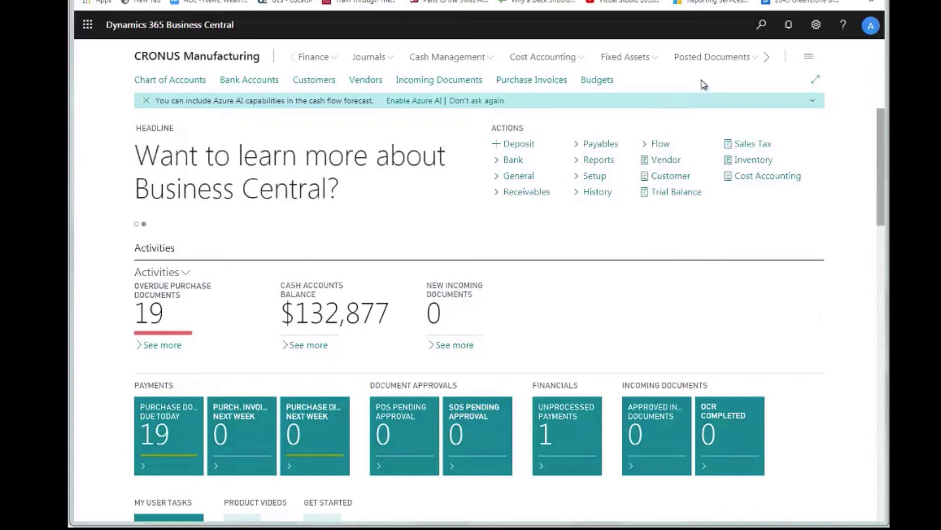
Find the Sales Orders list through Tell Me and open order 1011 for The Cannon Group PLC
left_click(763, 28)
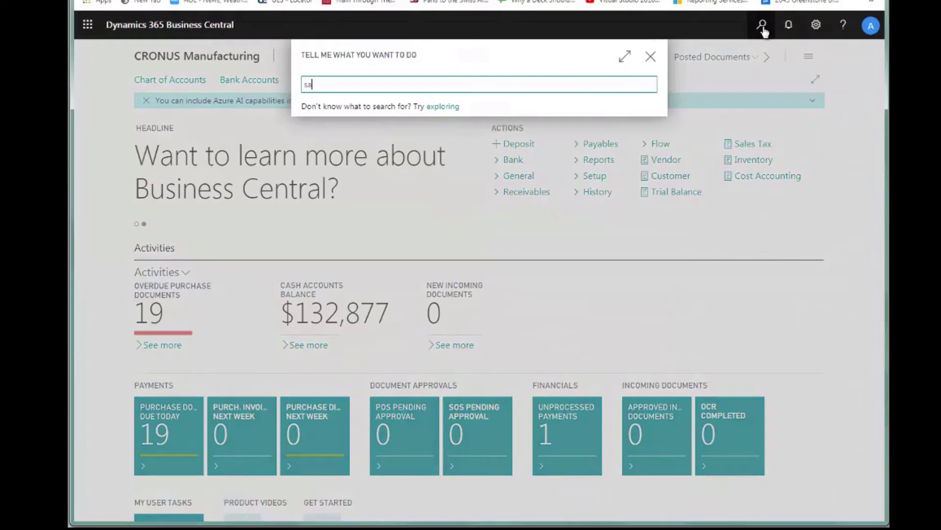
type("sales orders")
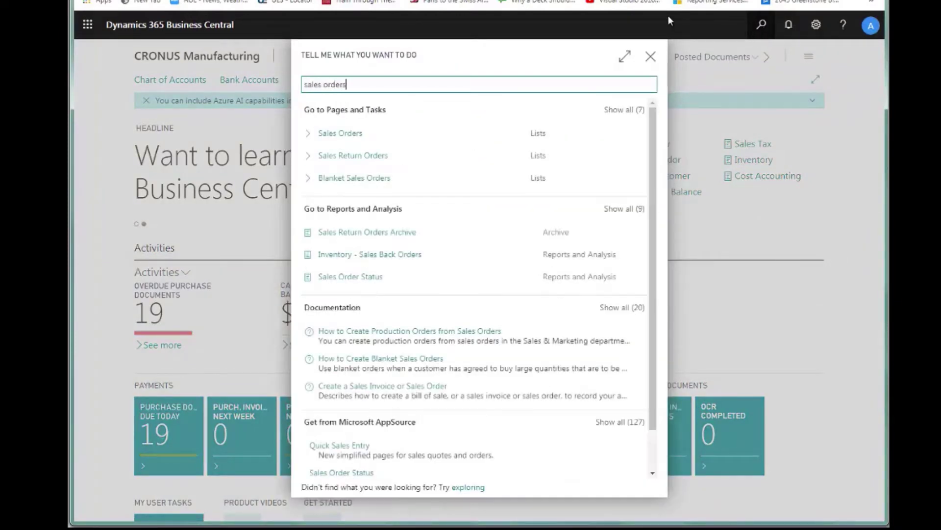
left_click(343, 137)
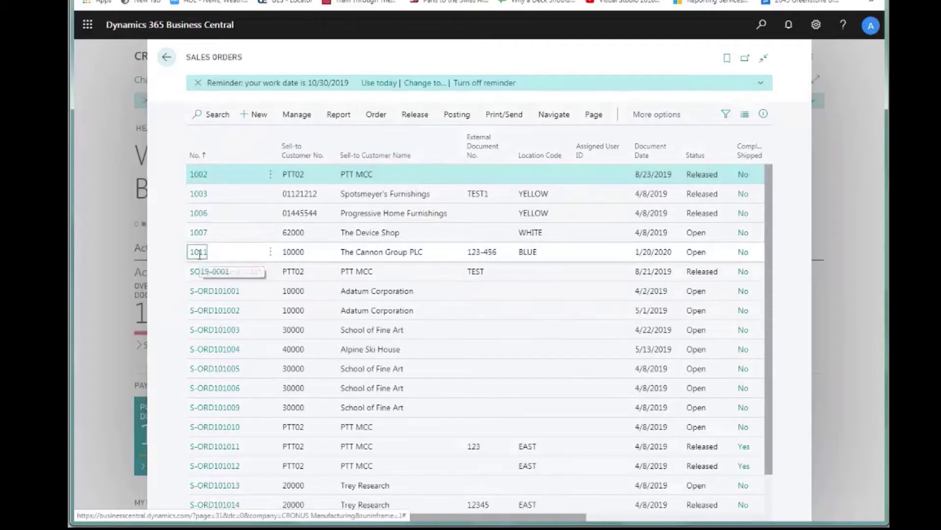
left_click(198, 259)
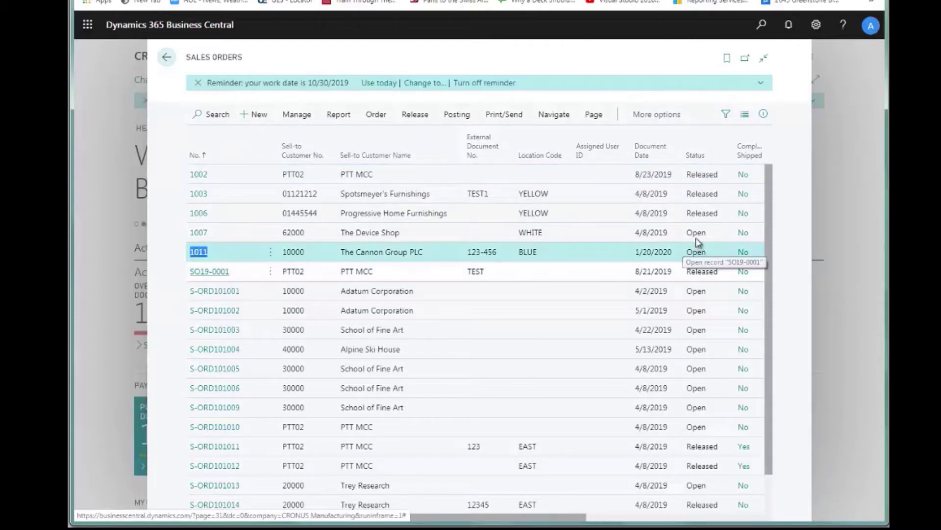
key("Return")
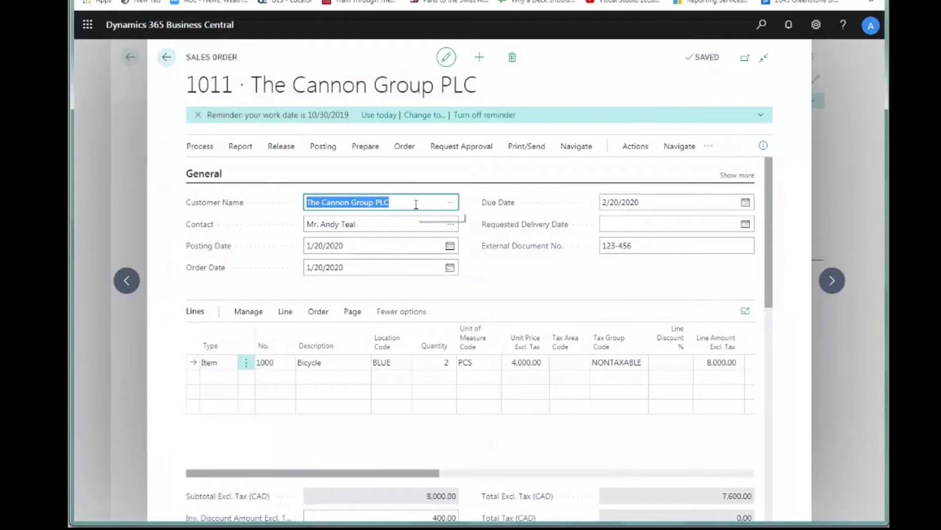
left_click(416, 204)
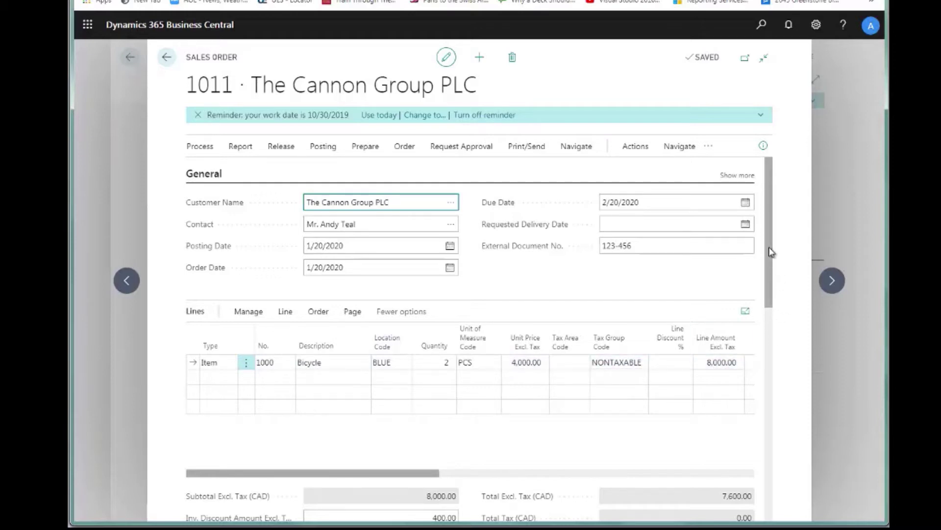
Enter a 20% prepayment on order 1011, update the lines, and check the Bicycle line amount
left_click_drag(769, 248, 808, 467)
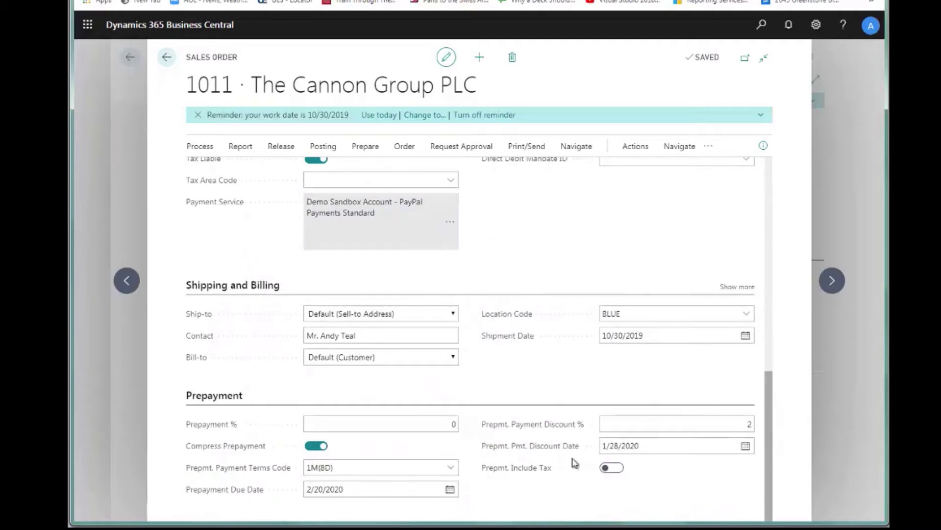
left_click(454, 424)
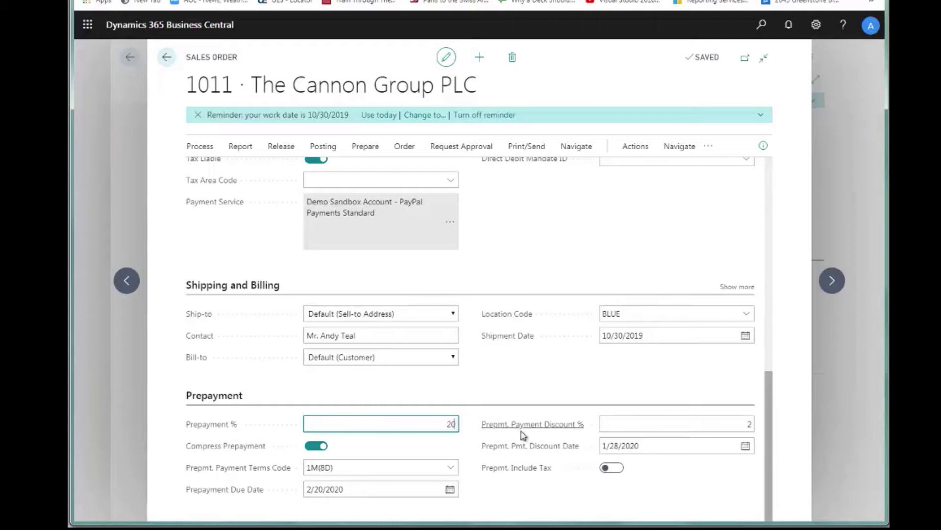
left_click(626, 423)
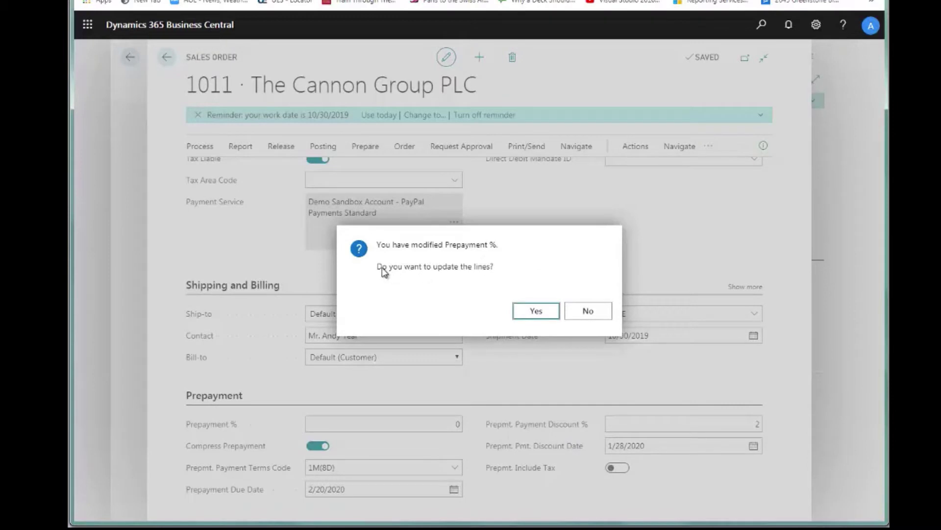
left_click(537, 312)
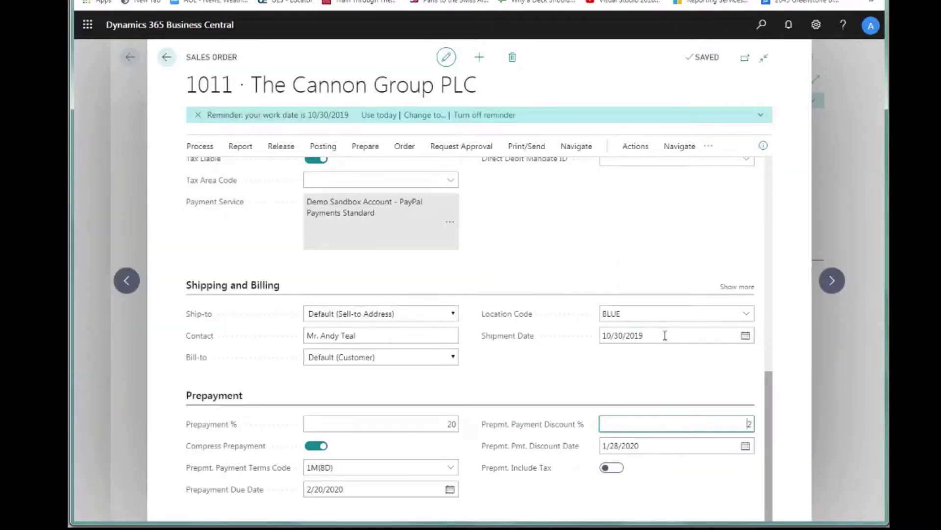
left_click_drag(770, 422, 773, 204)
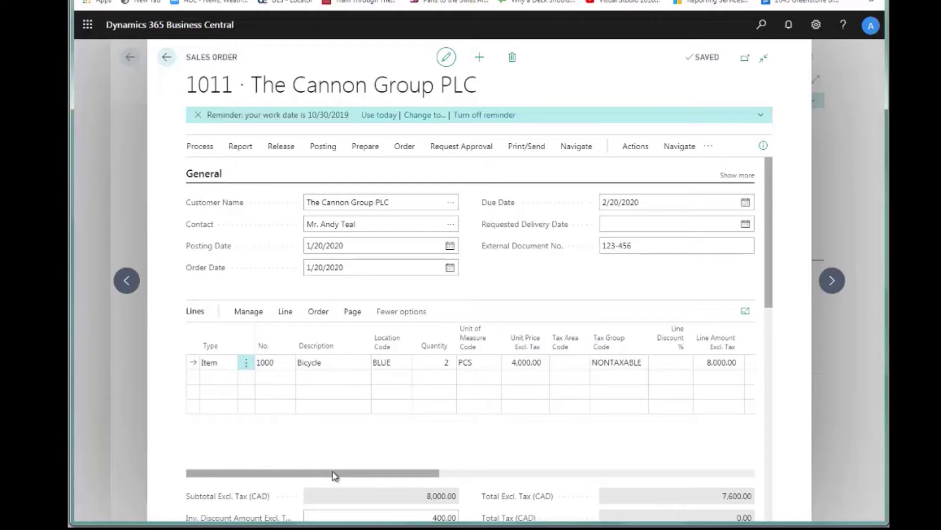
left_click(715, 366)
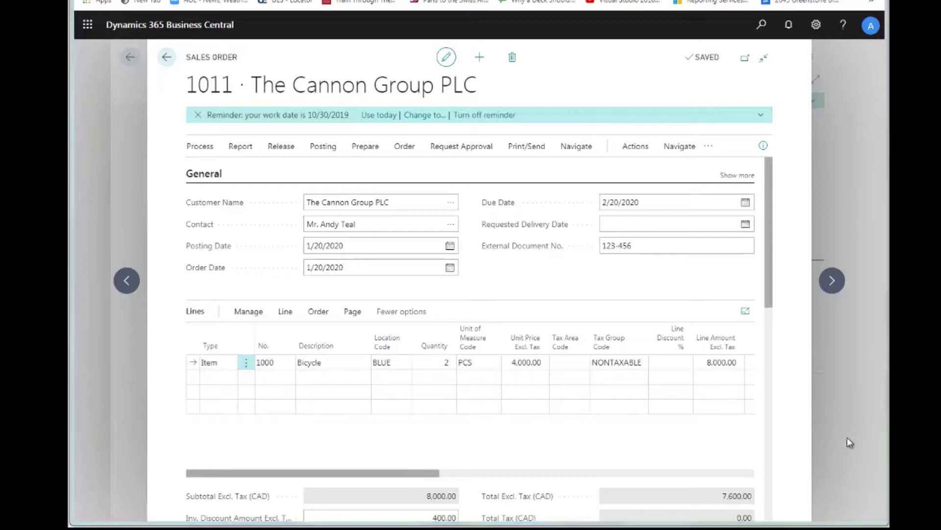
Run Post Prepayment Invoice from the order's Posting actions and confirm posting the prepayments
left_click(634, 147)
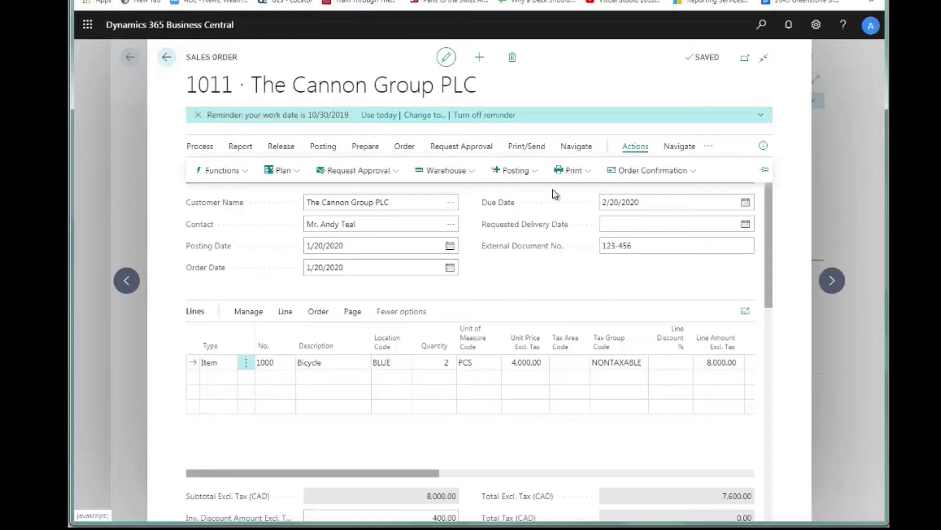
left_click(536, 174)
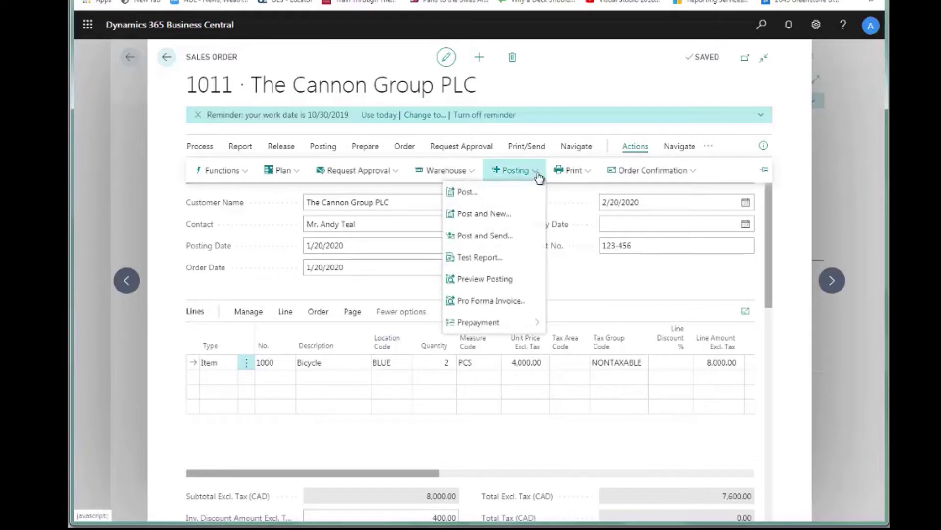
mouse_move(485, 327)
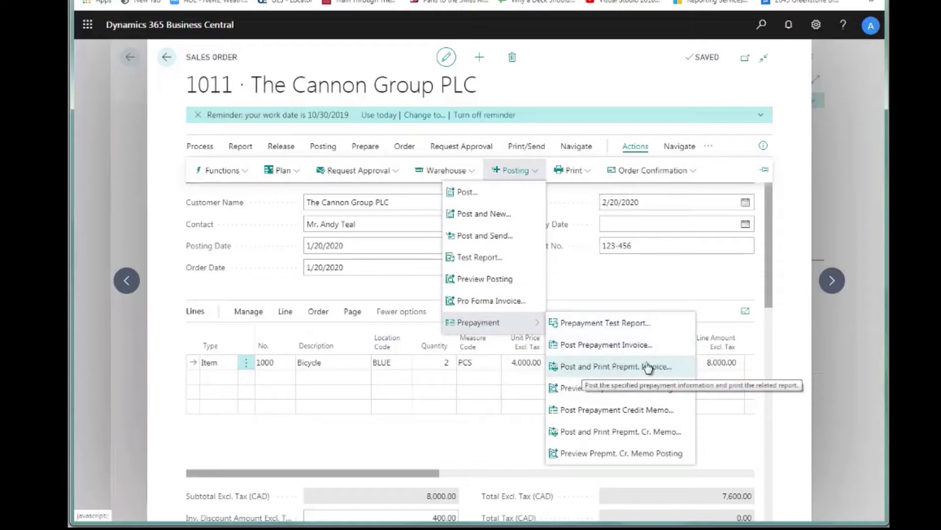
left_click(600, 346)
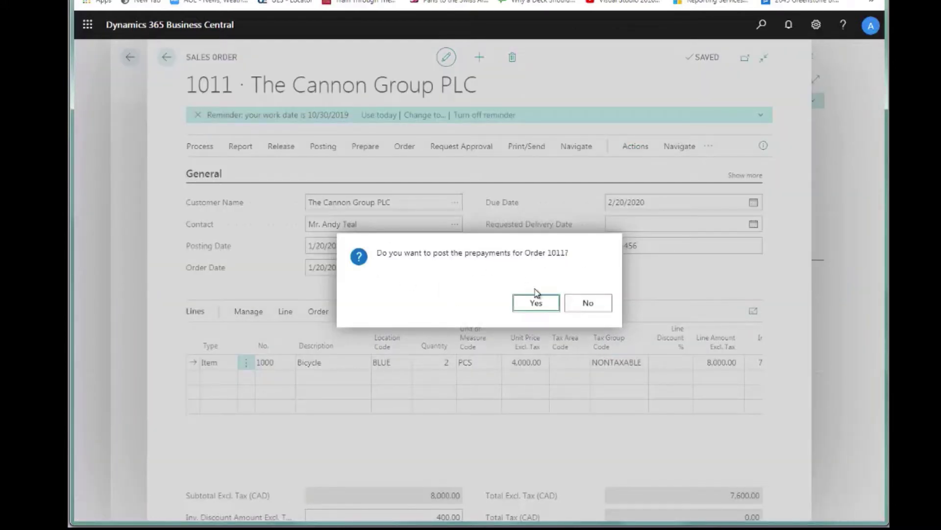
left_click(548, 309)
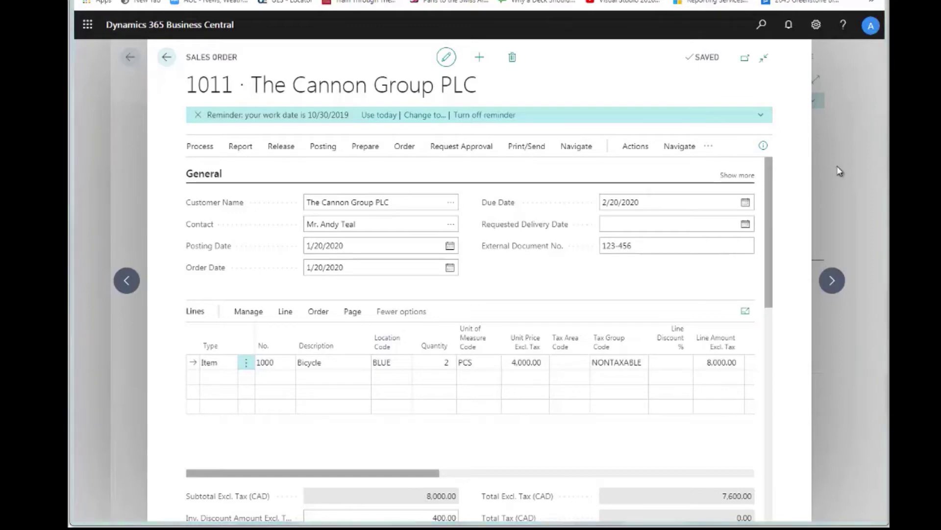
Open the Customers list and select The Cannon Group PLC
left_click(761, 26)
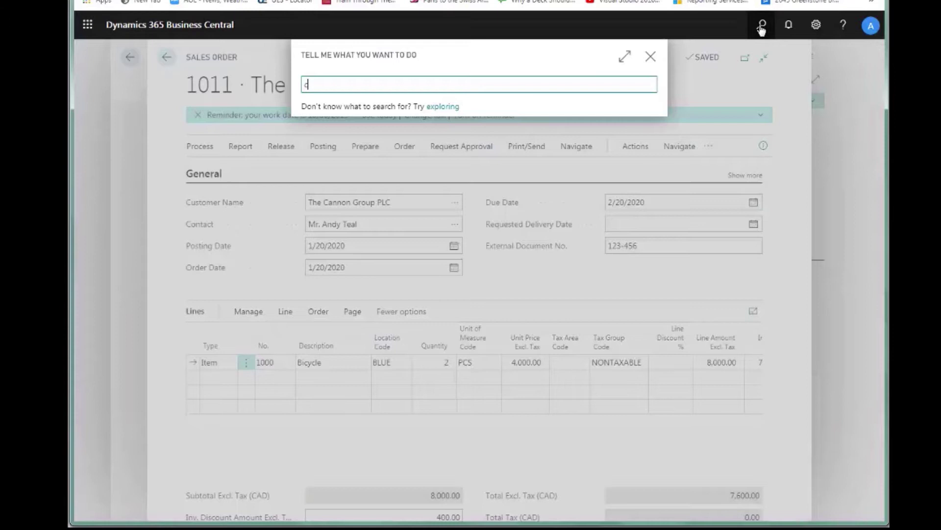
type("customer")
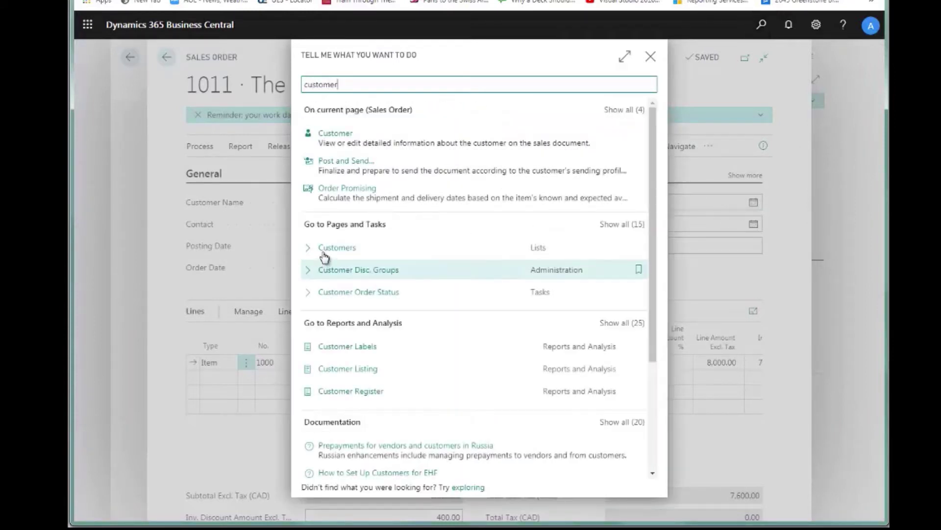
left_click(342, 249)
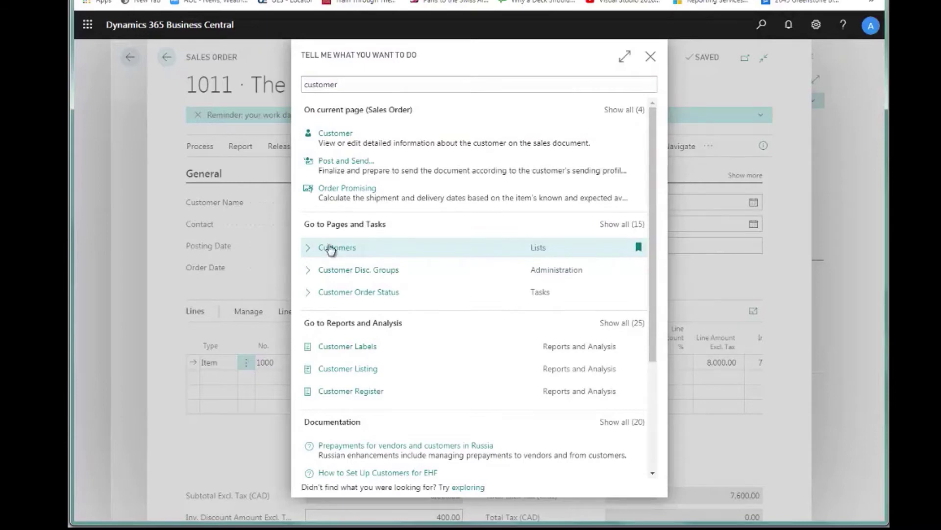
left_click(390, 254)
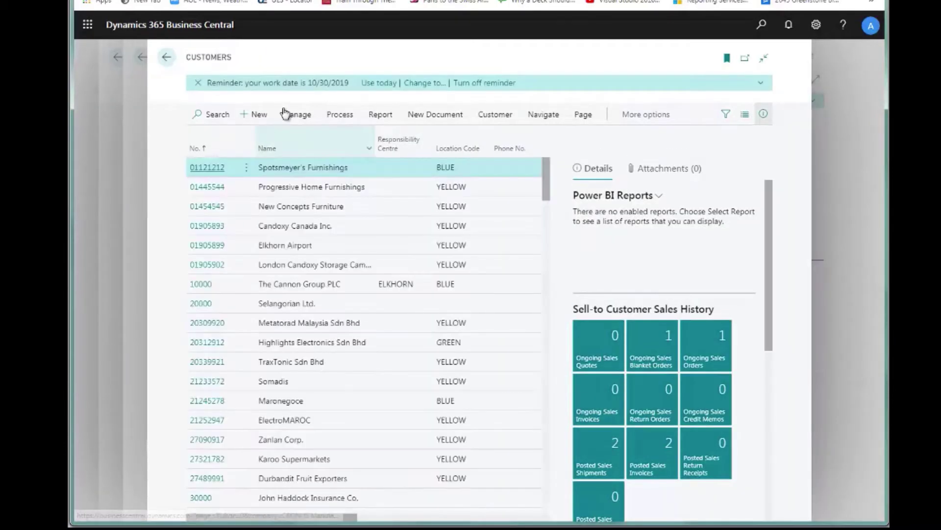
left_click(200, 284)
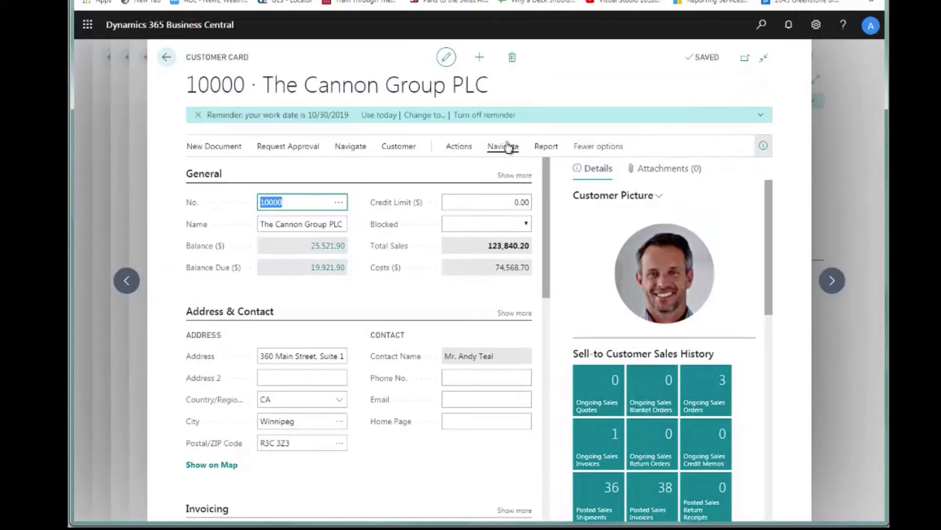
Review the customer's ledger entries, then go back to the Customers list
left_click(506, 149)
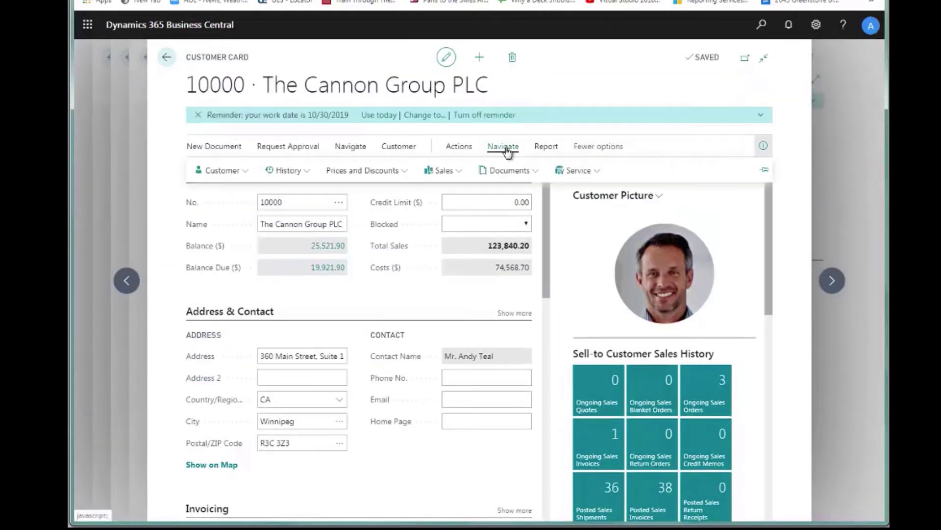
left_click(305, 172)
left_click(300, 194)
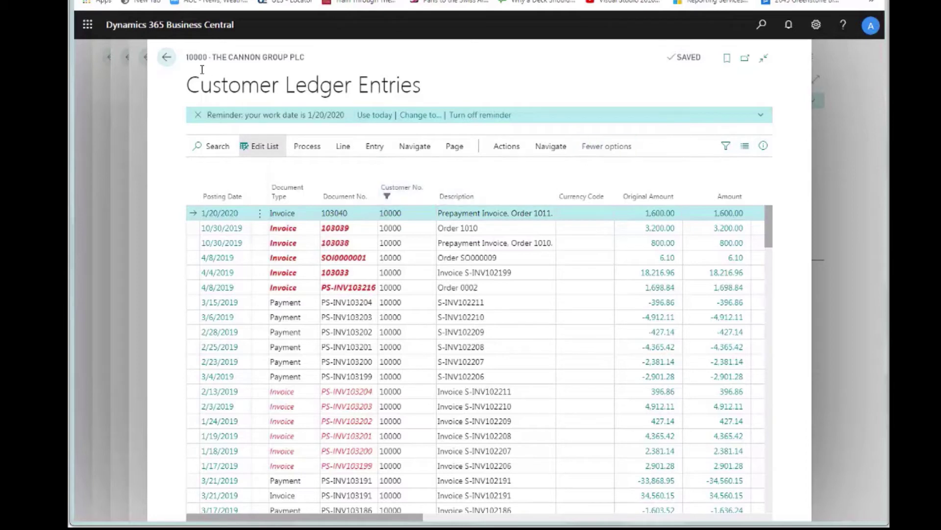
left_click(167, 57)
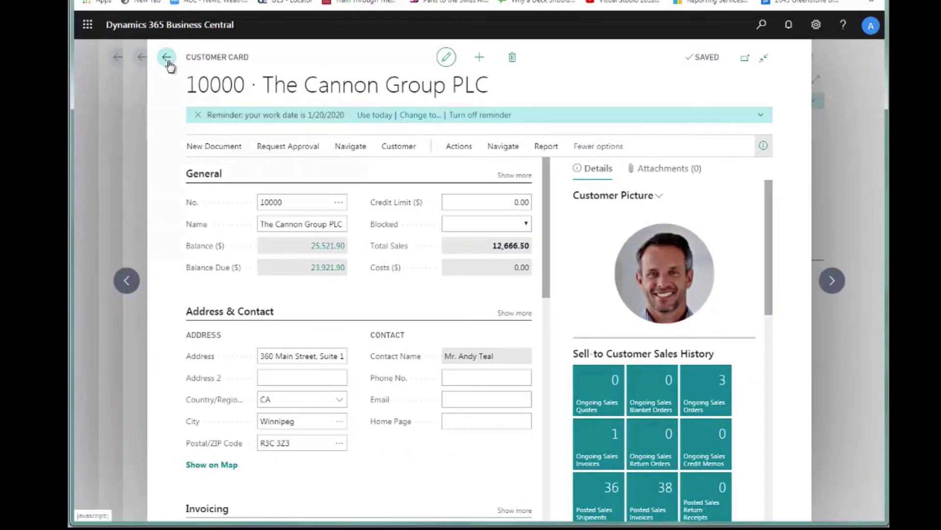
left_click(167, 58)
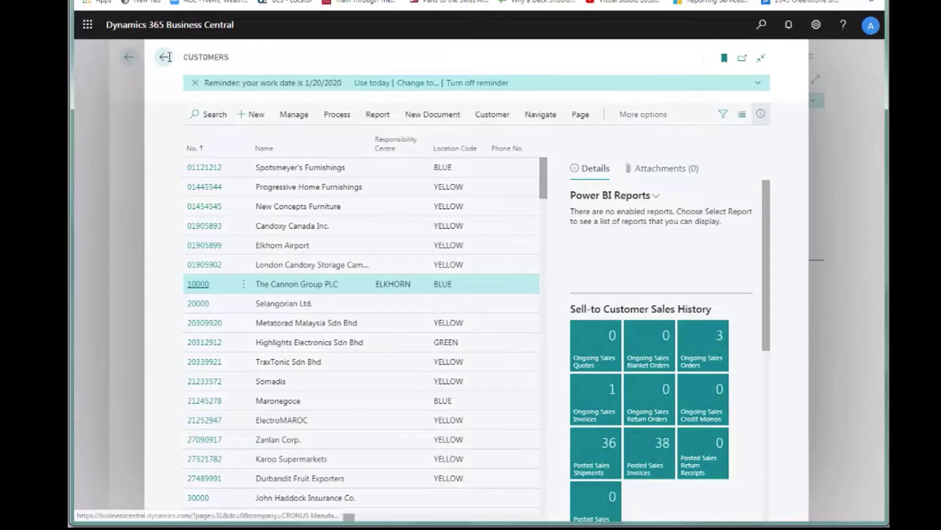
Open the Cash Receipt Journals page
left_click(167, 58)
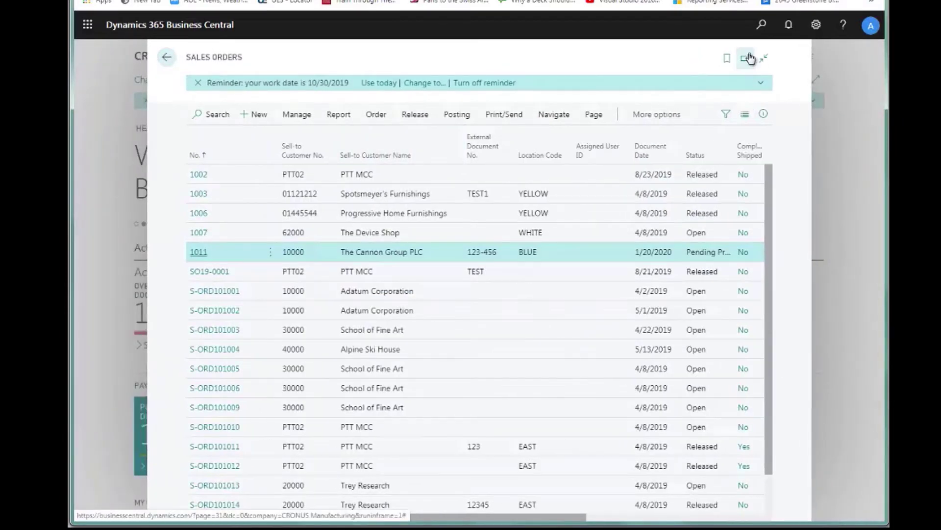
left_click(761, 25)
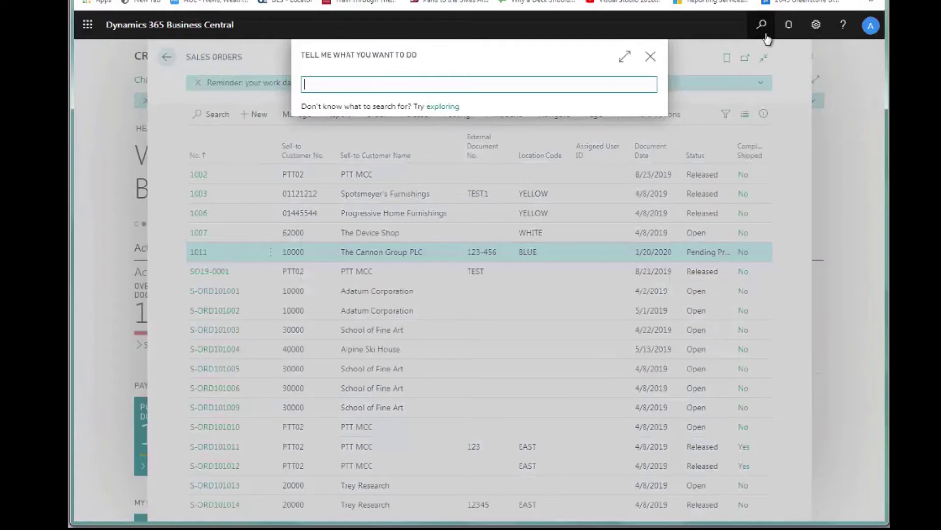
type("cash receipts")
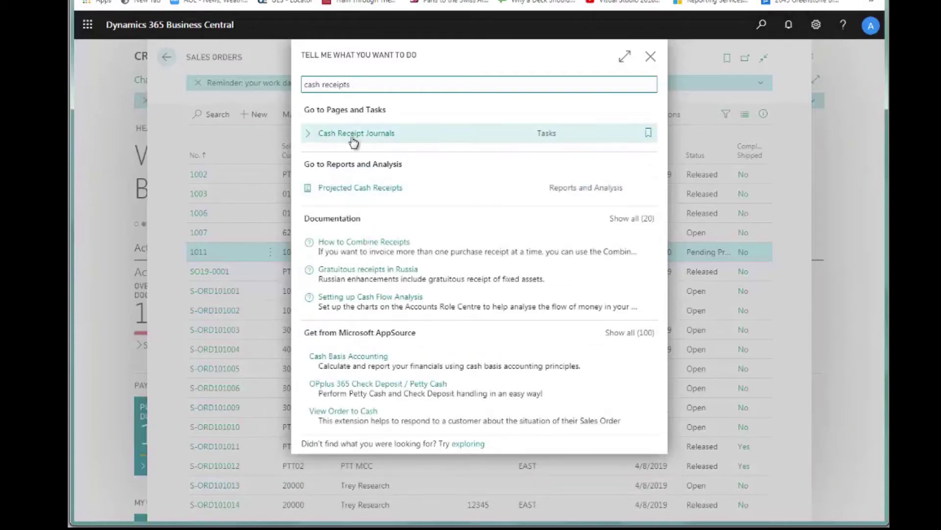
left_click(353, 140)
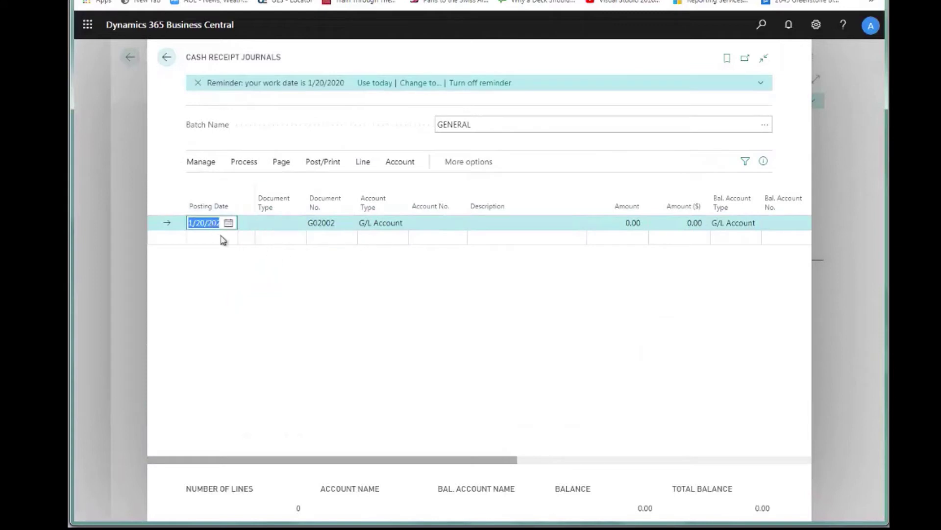
Make the journal line a Payment from customer 10000, The Cannon Group PLC
left_click(283, 225)
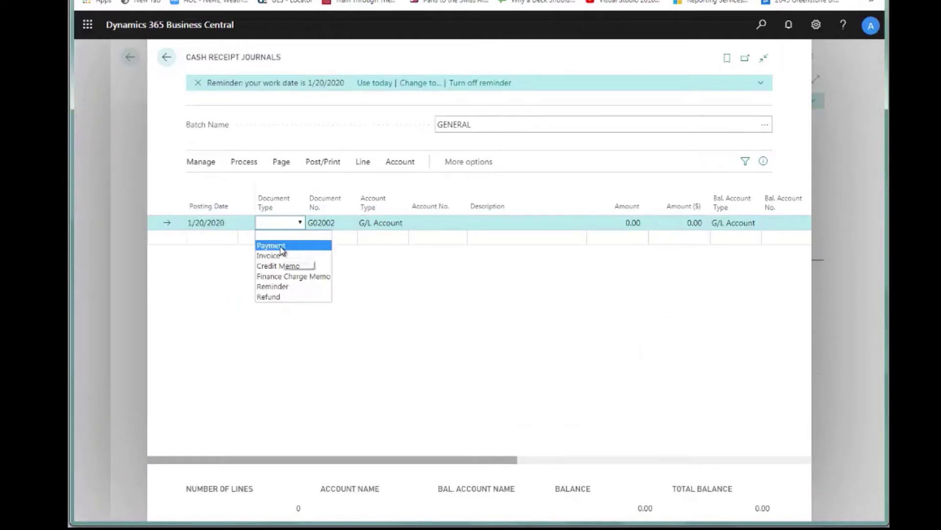
left_click(281, 247)
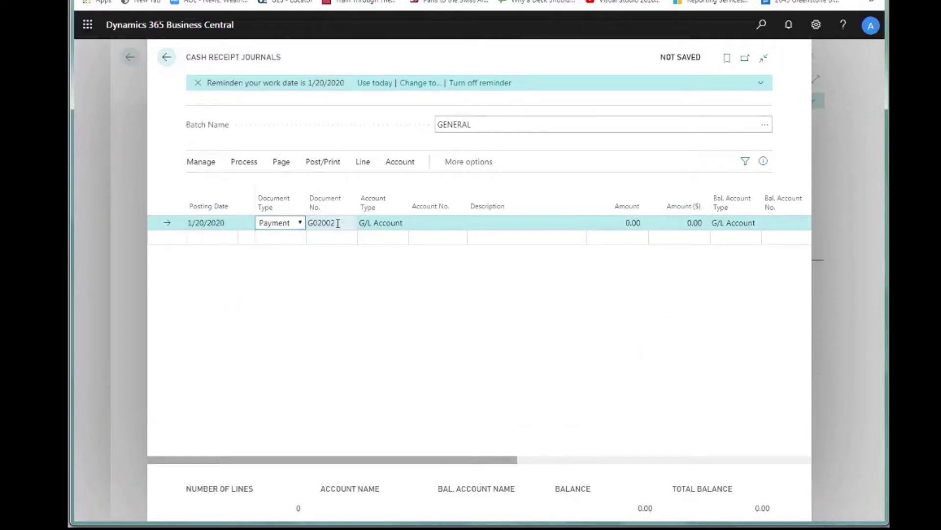
left_click(387, 224)
left_click(403, 224)
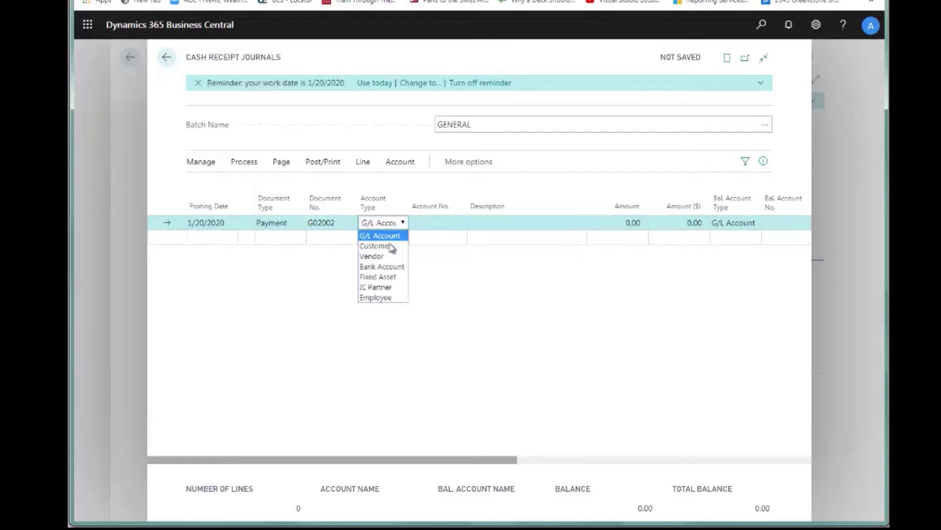
left_click(385, 246)
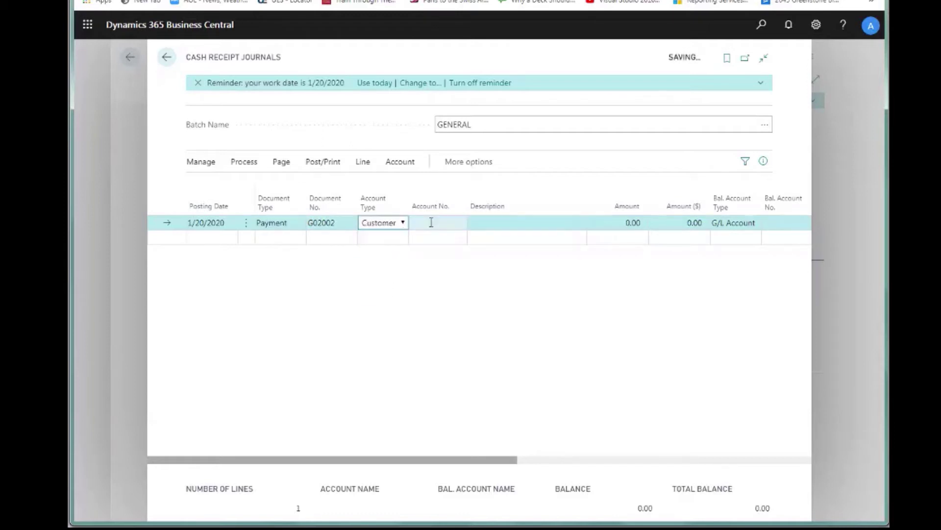
left_click(431, 222)
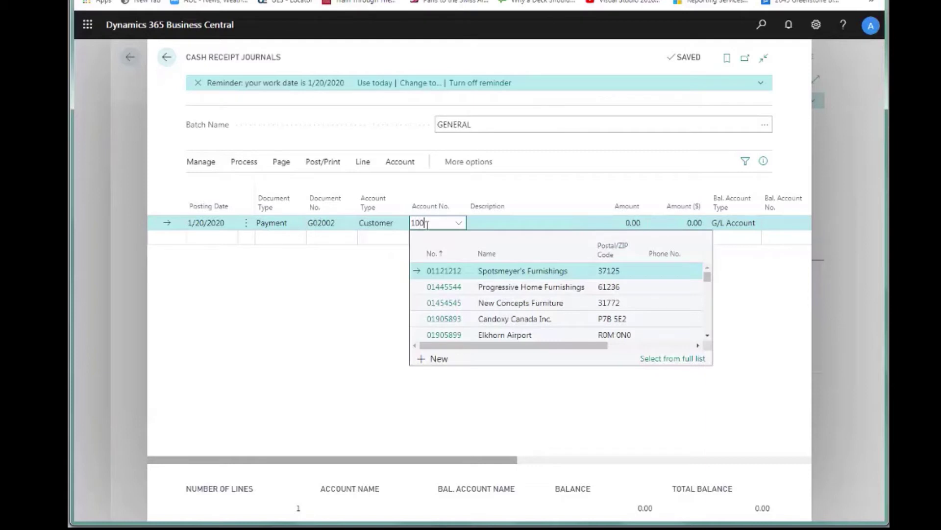
type("1000")
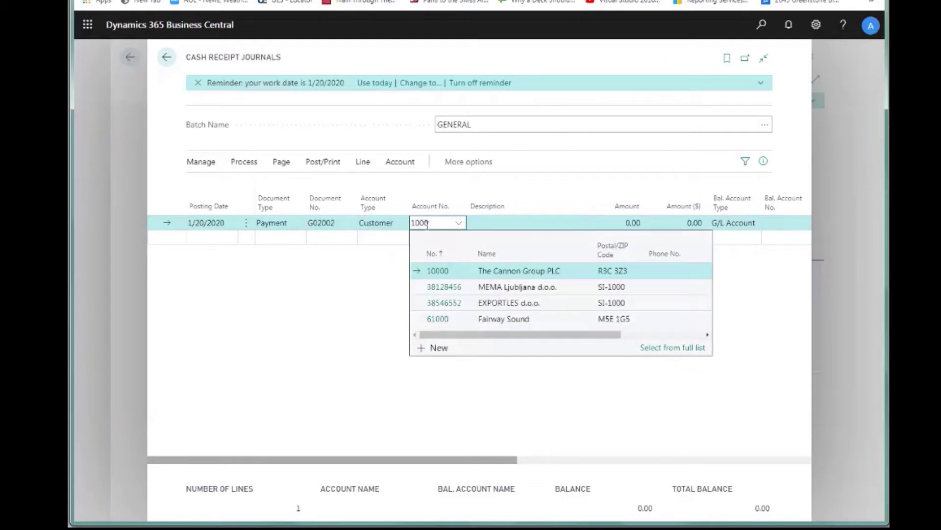
left_click(540, 270)
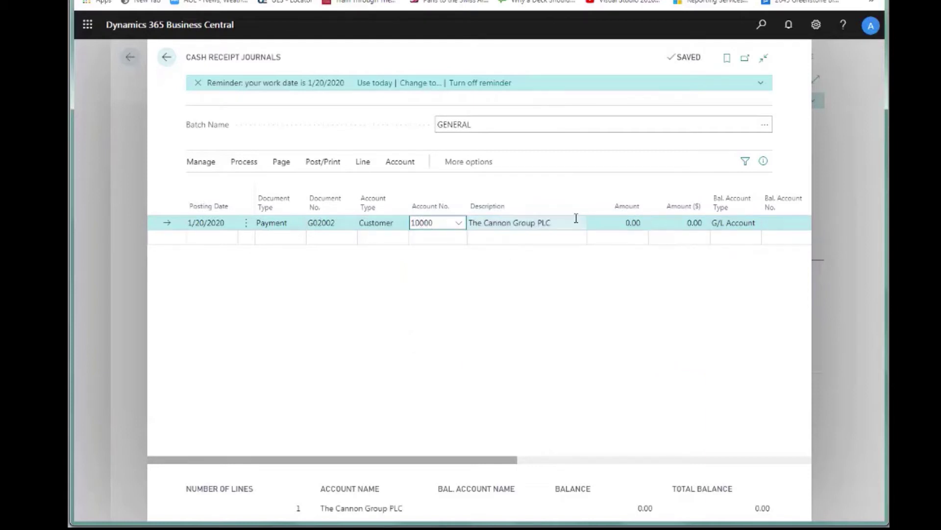
Set the balancing account to Bank Account GIRO and move to Applies-to Doc. No
left_click_drag(386, 464, 502, 466)
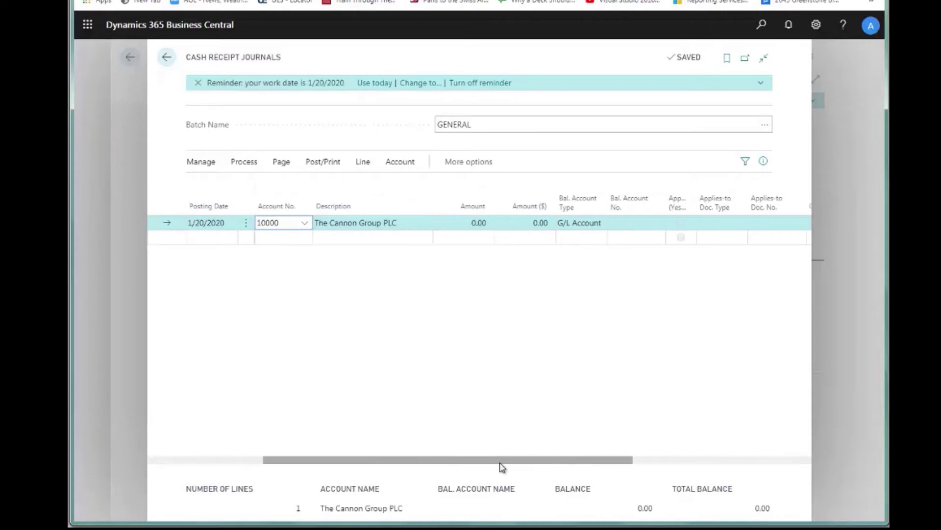
left_click(599, 224)
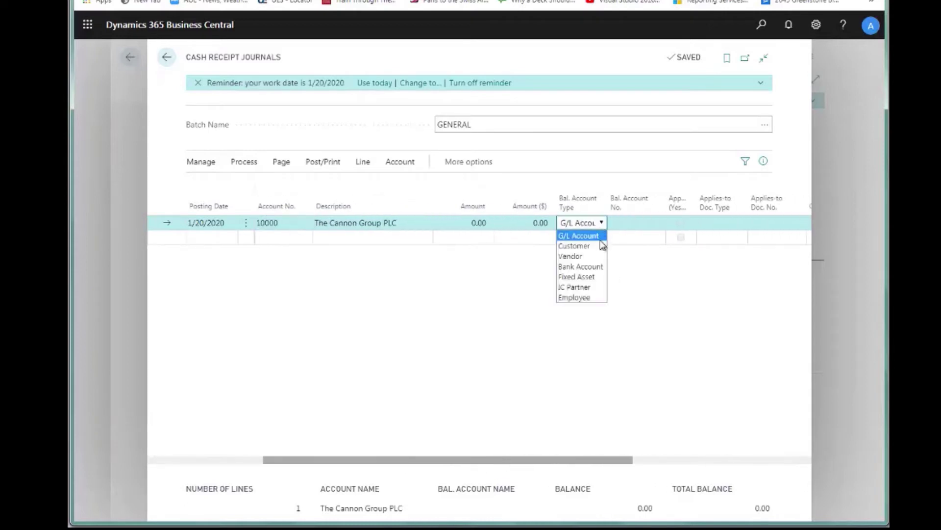
left_click(592, 267)
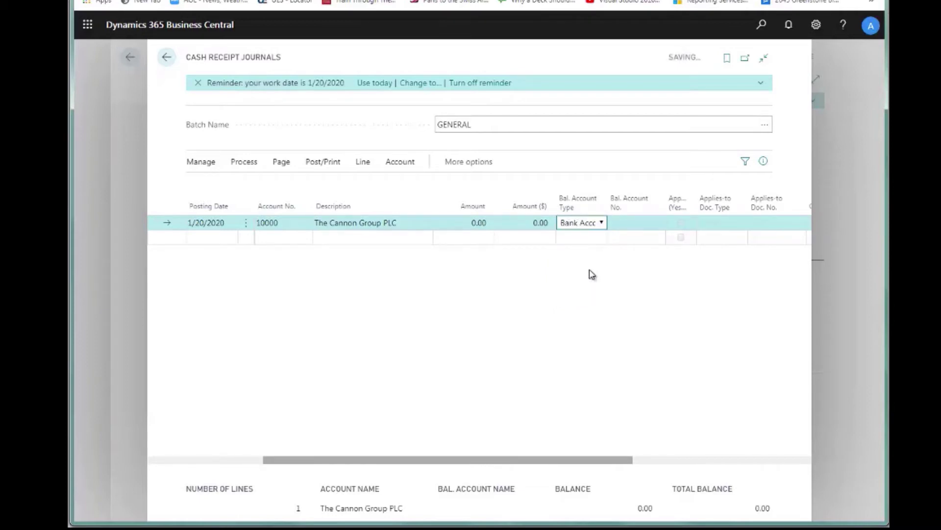
left_click(657, 223)
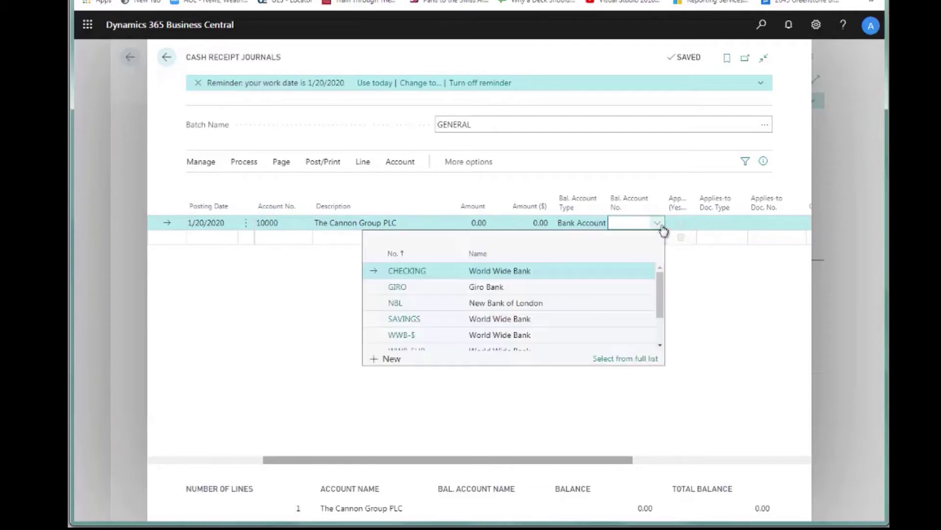
left_click(399, 287)
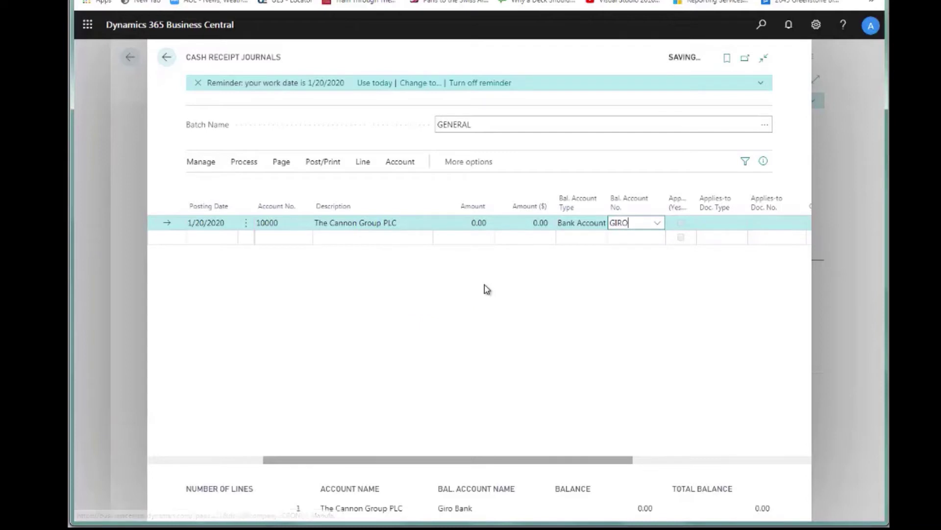
left_click_drag(527, 461, 591, 459)
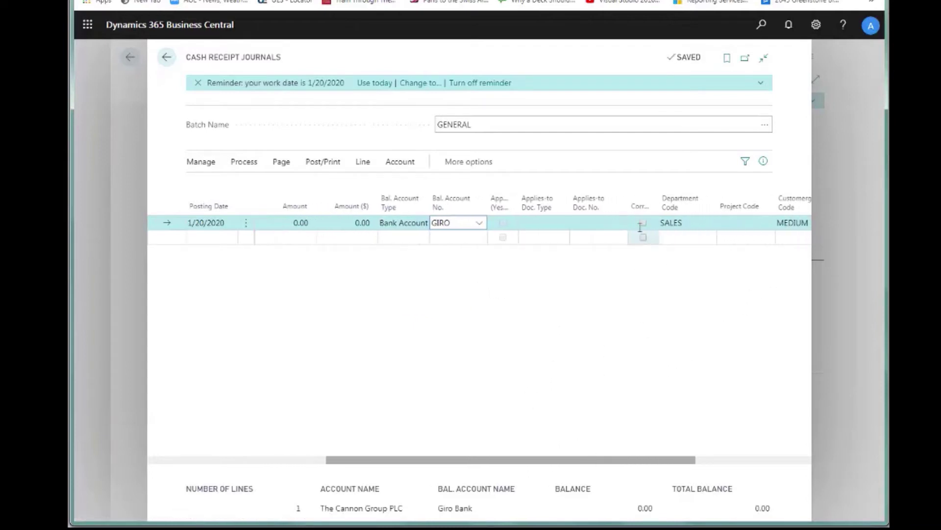
left_click(626, 224)
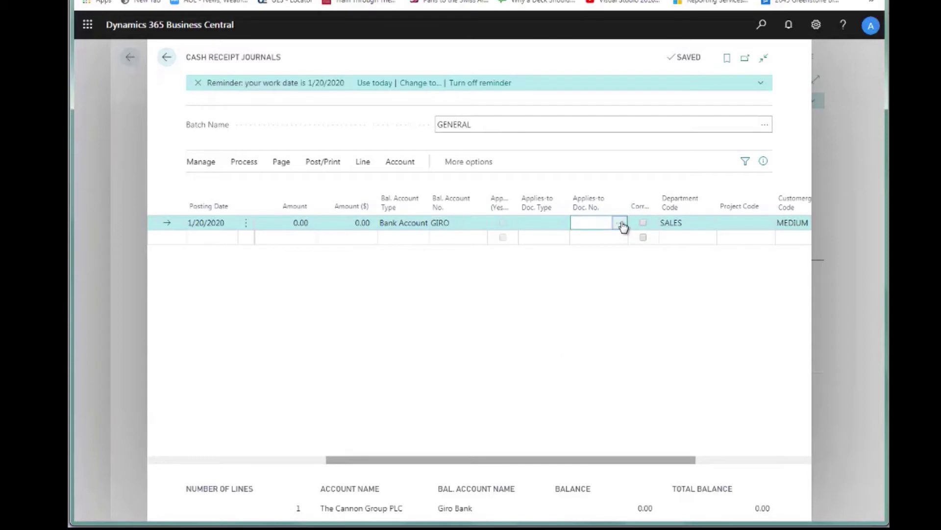
List the customer's open entries and sort them by posting date, newest first
left_click(621, 225)
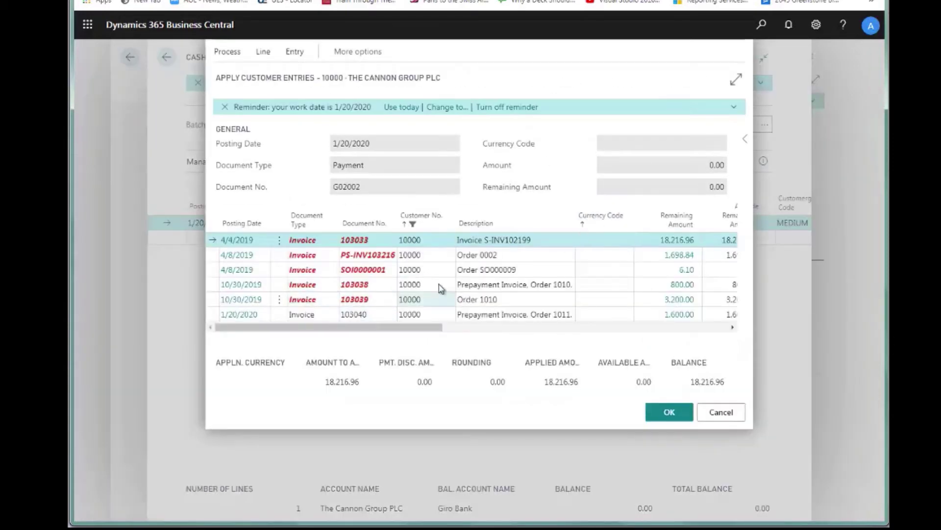
left_click(265, 224)
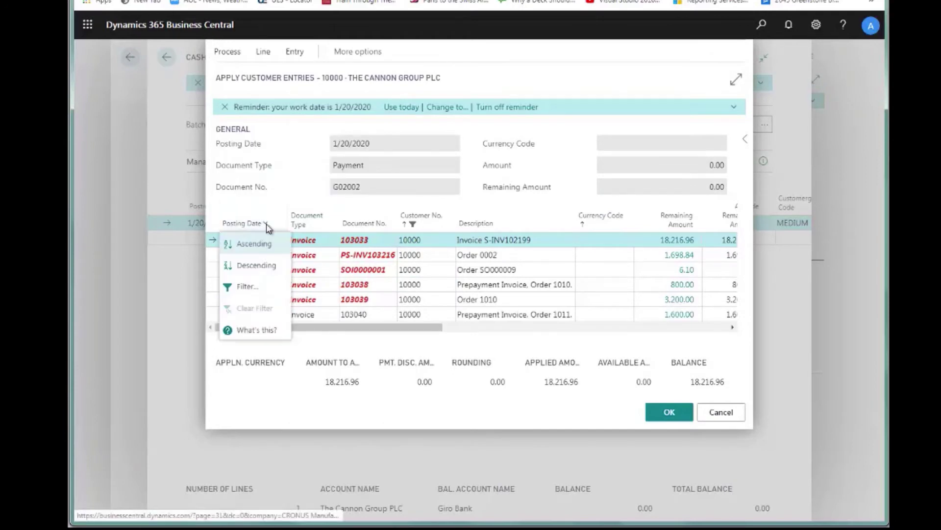
left_click(255, 266)
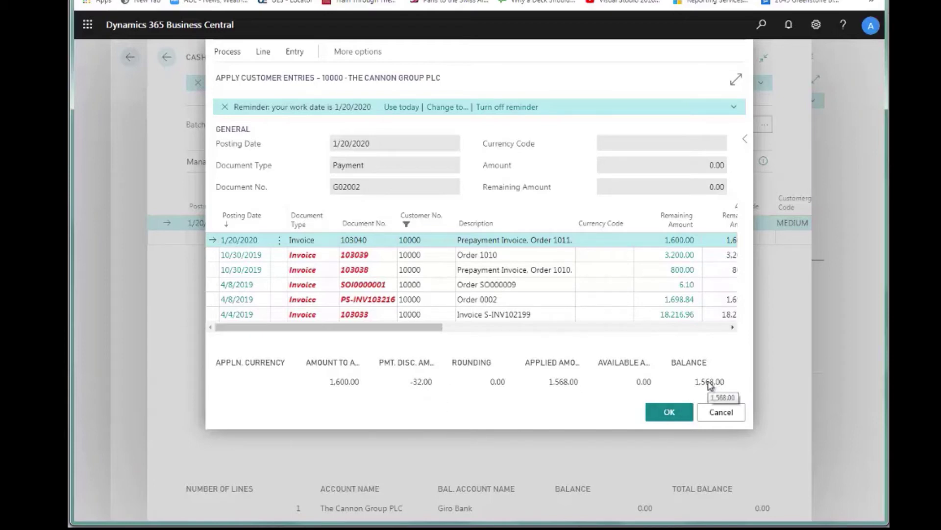
Apply the payment to invoice 103040 and post the 1,568.00 cash receipt line
left_click(670, 412)
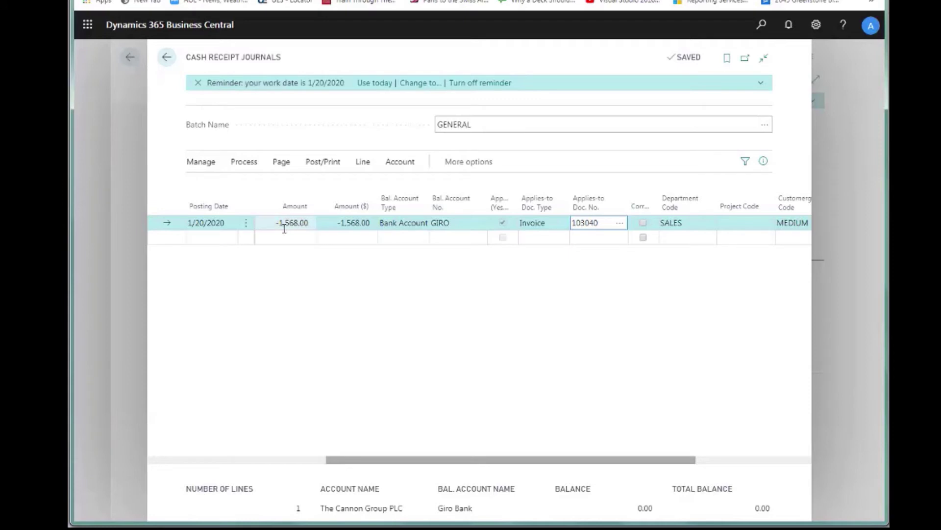
left_click_drag(449, 463, 334, 466)
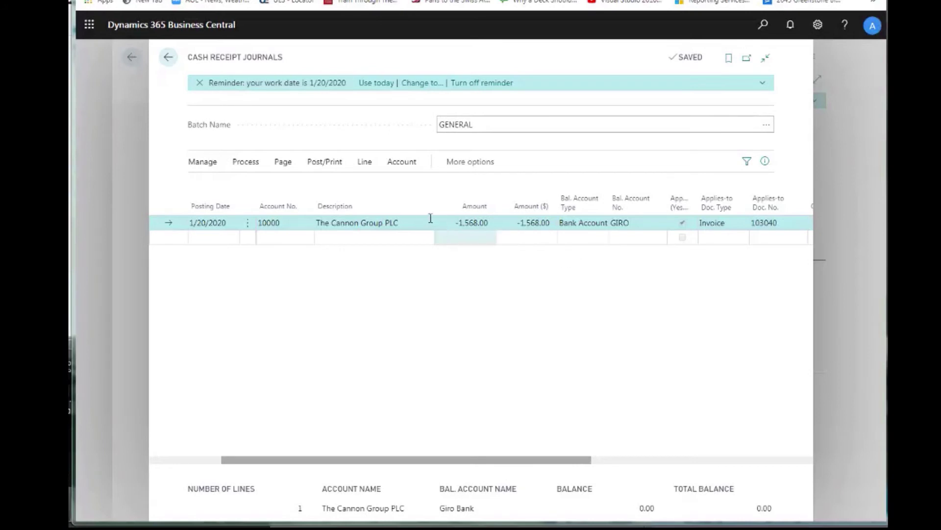
left_click(325, 165)
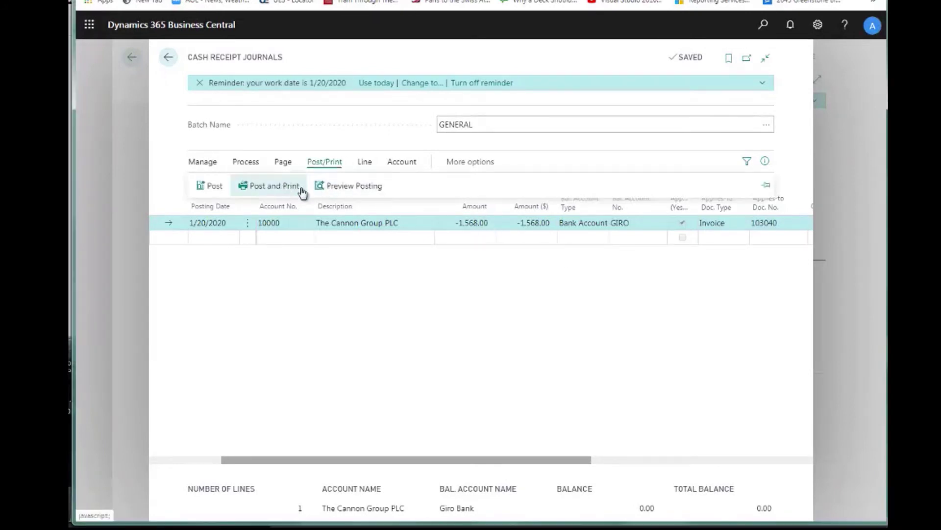
left_click(214, 187)
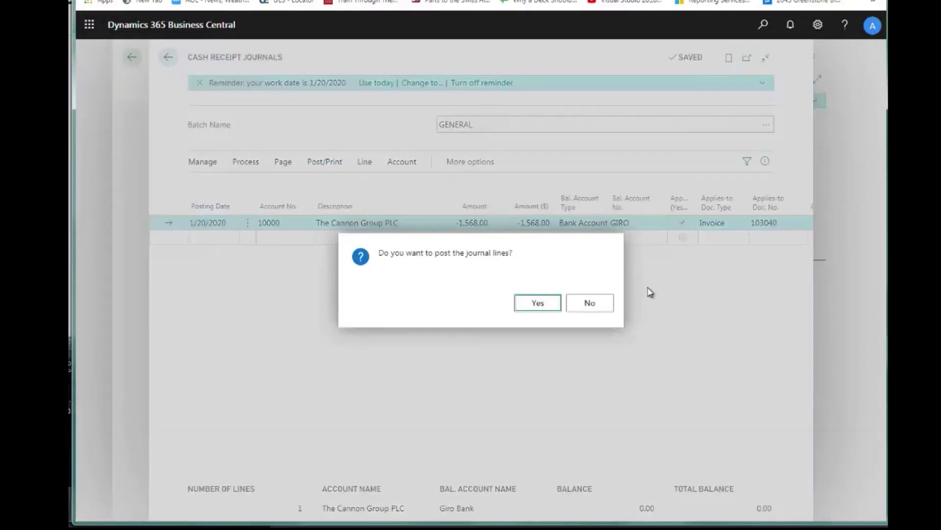
left_click(540, 303)
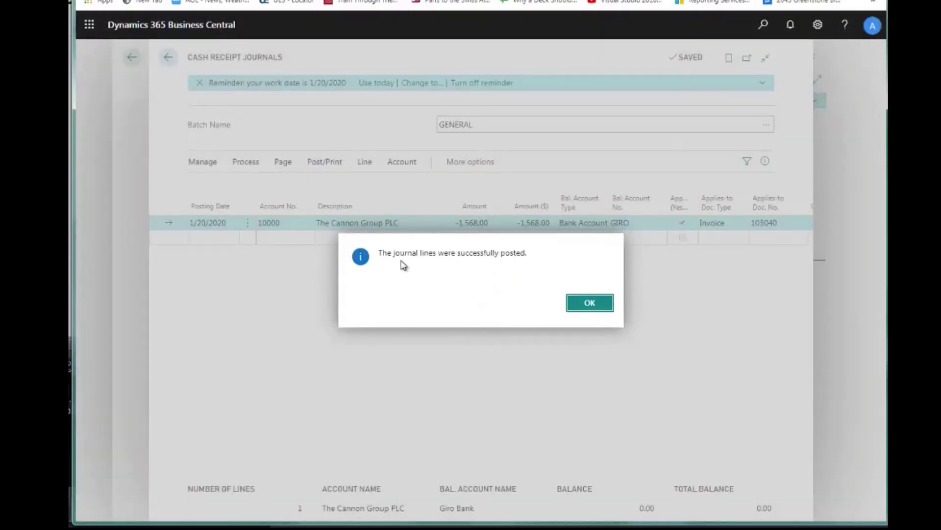
left_click(591, 304)
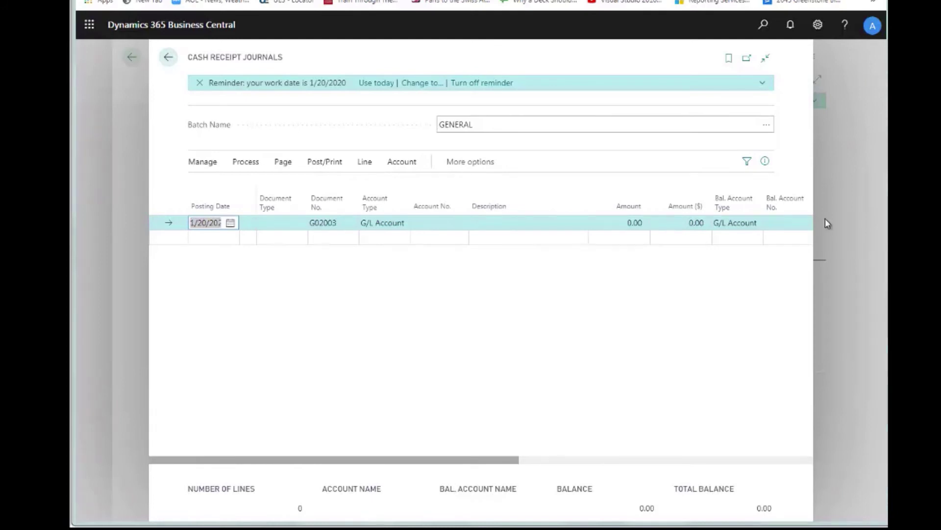
Go back to the Sales Orders list and reopen order 1011
left_click(169, 58)
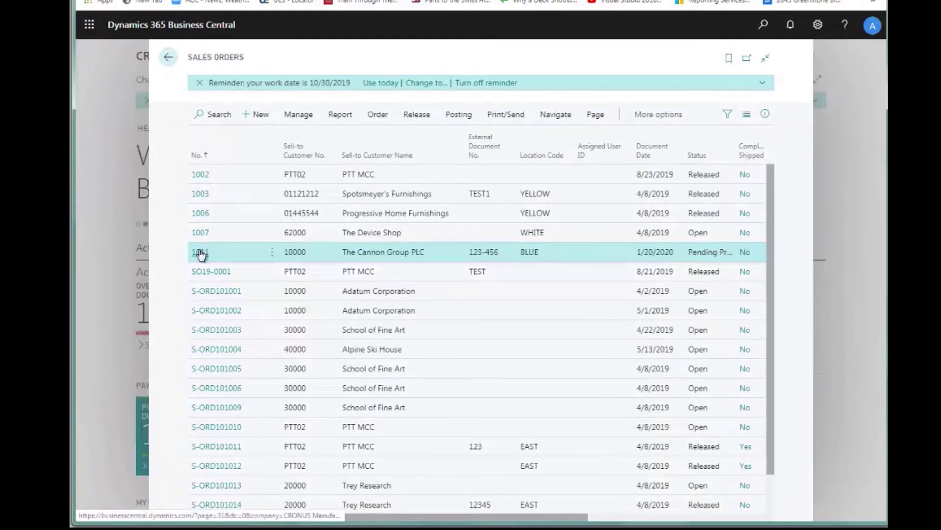
double_click(201, 252)
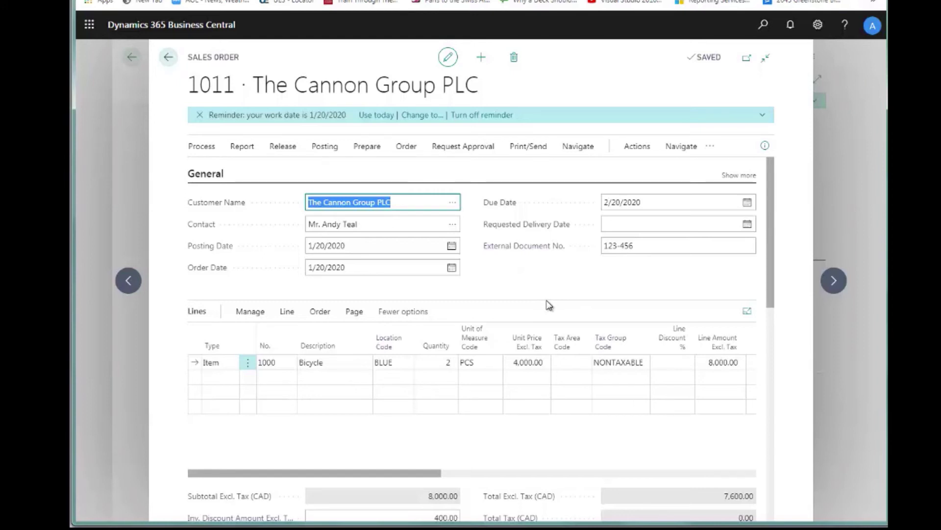
Release order 1011 and post it as an invoice, choosing to open posted invoice 103041
left_click(283, 150)
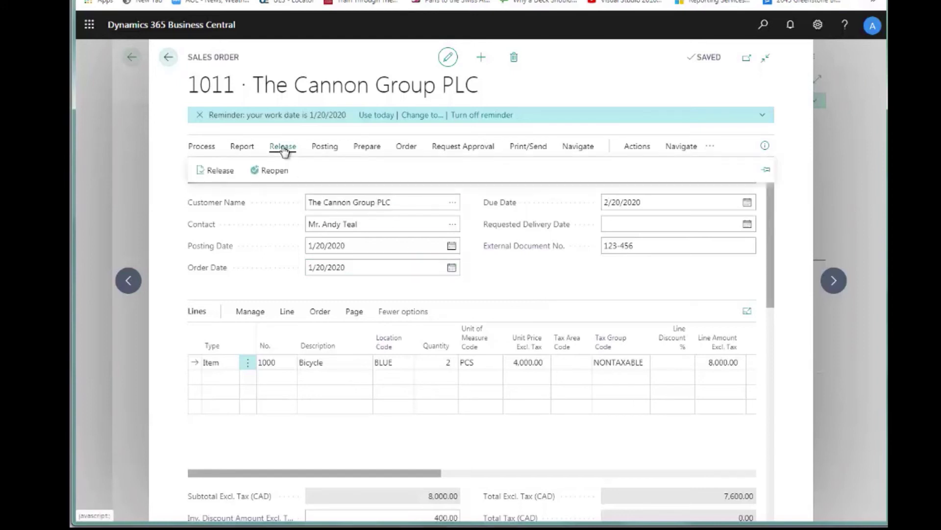
left_click(221, 172)
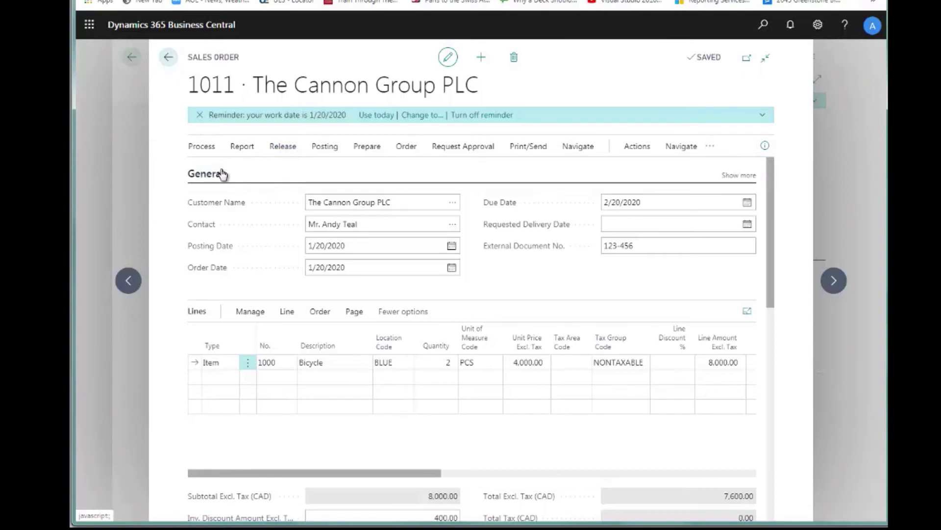
left_click(326, 148)
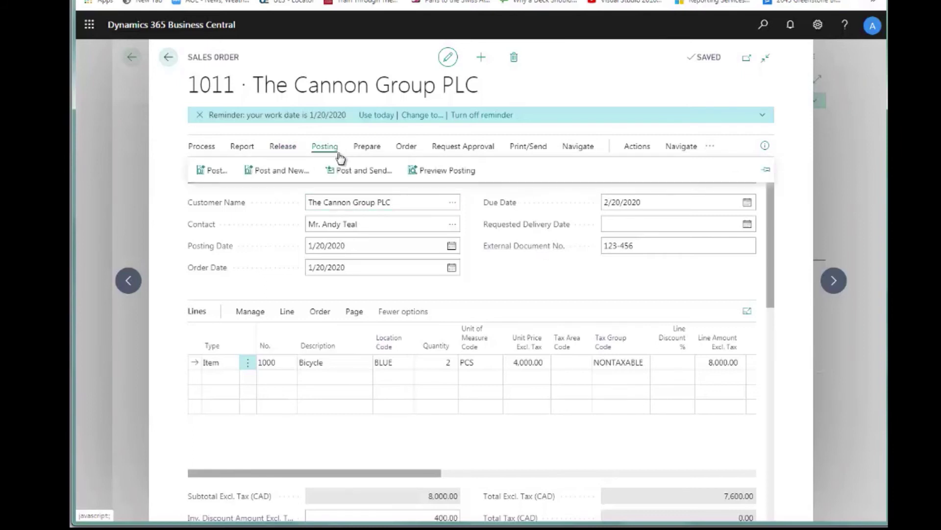
left_click(214, 172)
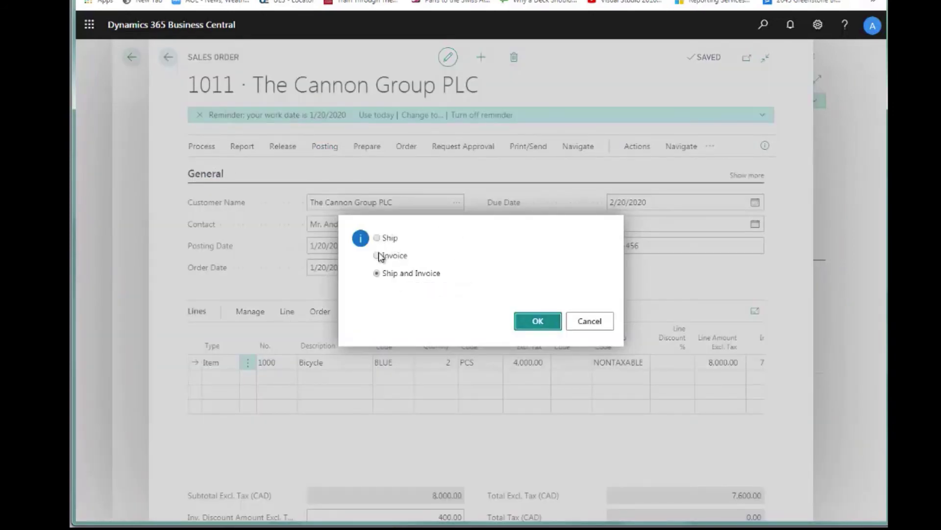
left_click(538, 321)
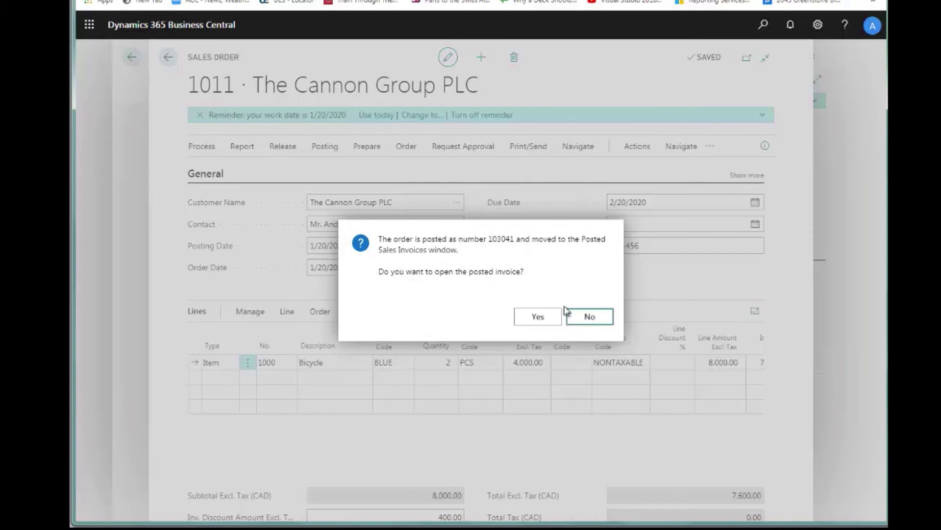
left_click(541, 318)
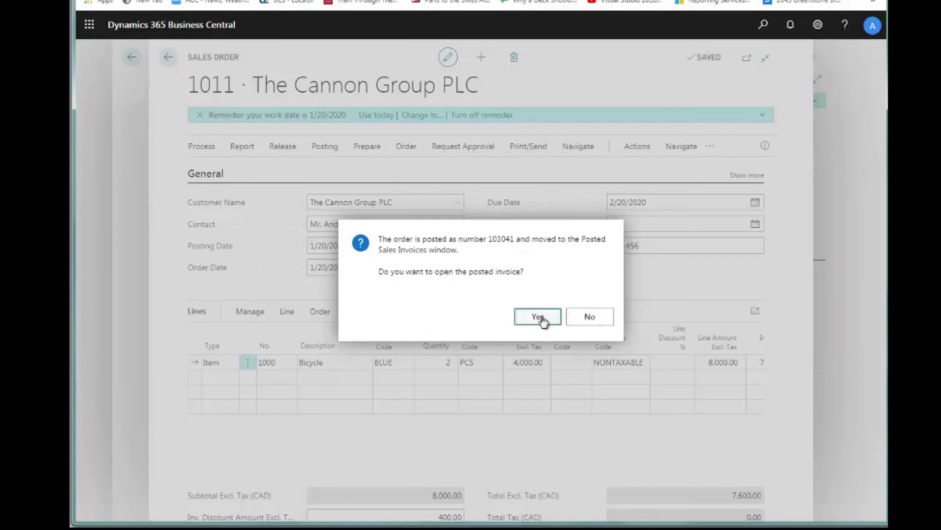
Open posted invoice 103041, hide the FactBox pane, and preview its printout
left_click(542, 318)
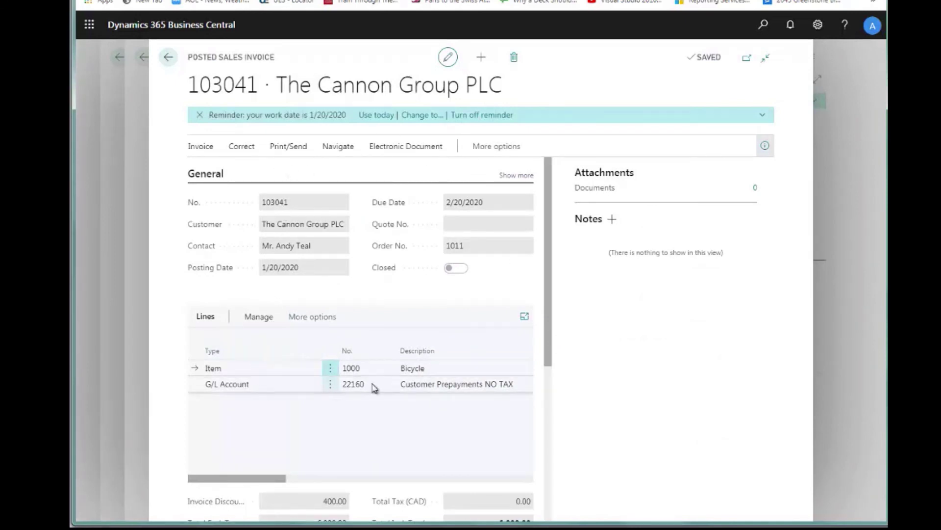
left_click(767, 147)
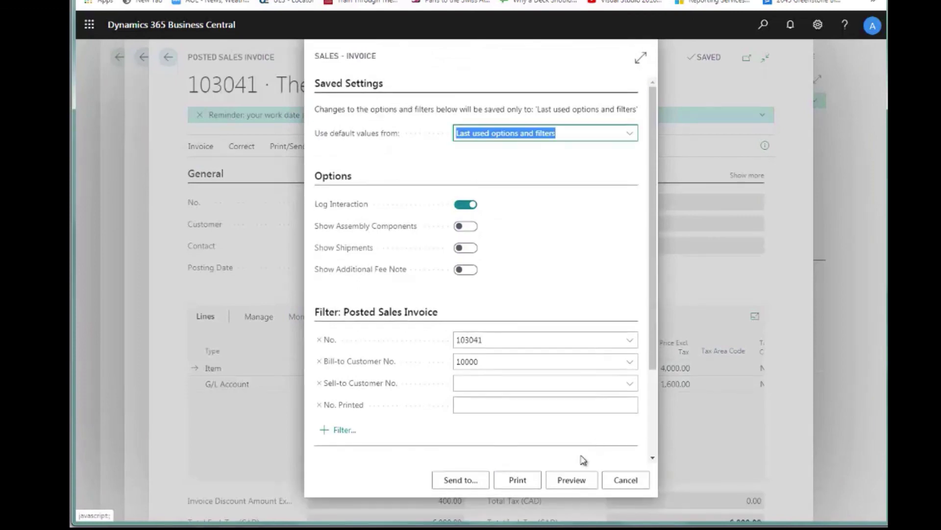
left_click(570, 480)
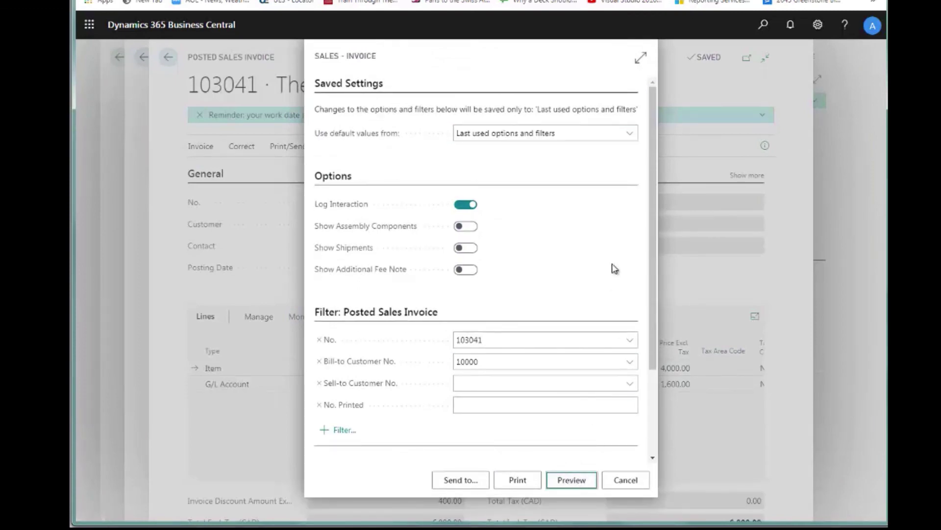